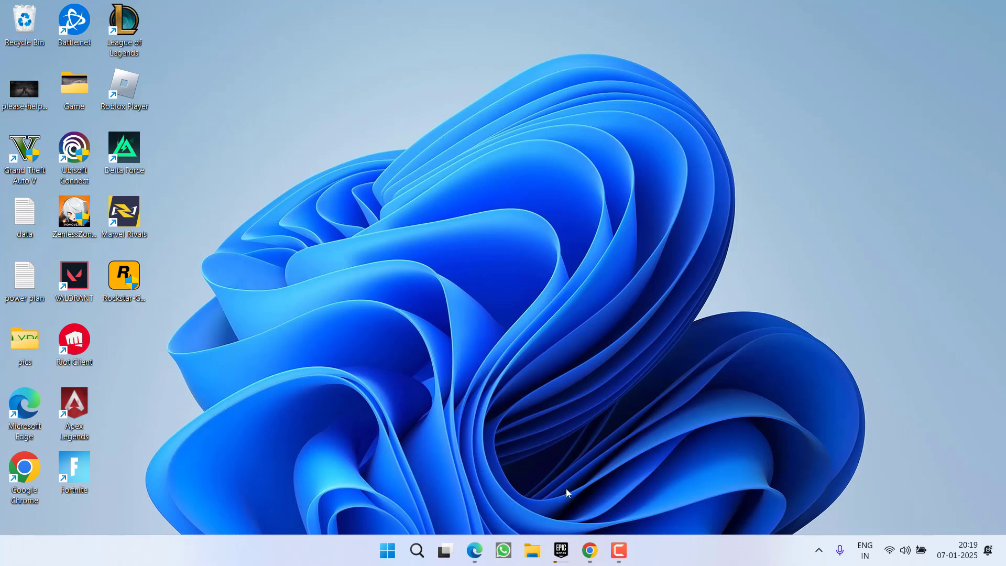
Close the Epic Games Launcher window and end its EpicGamesLauncher process from Task Manager.
left_click(560, 550)
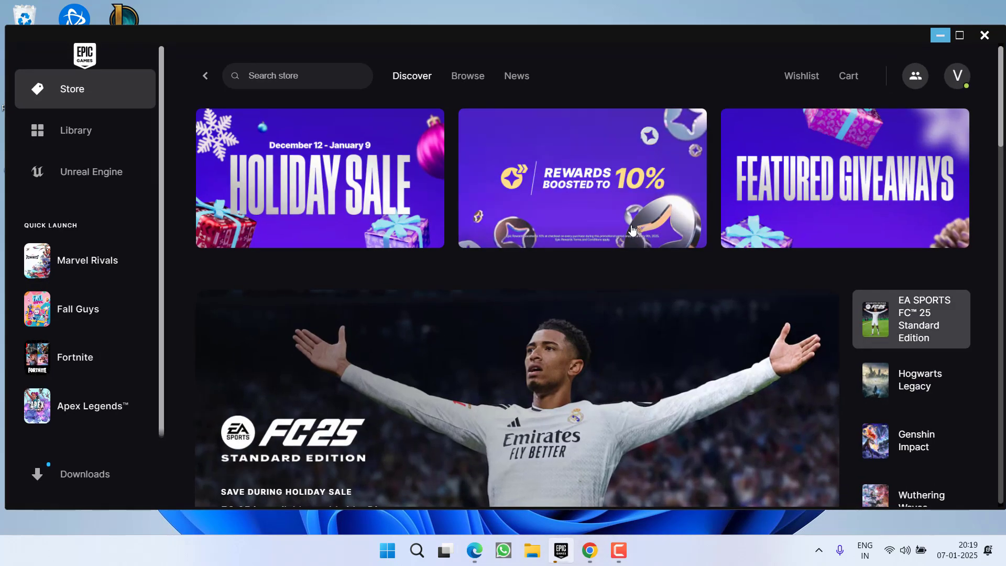
left_click(982, 37)
right_click(708, 562)
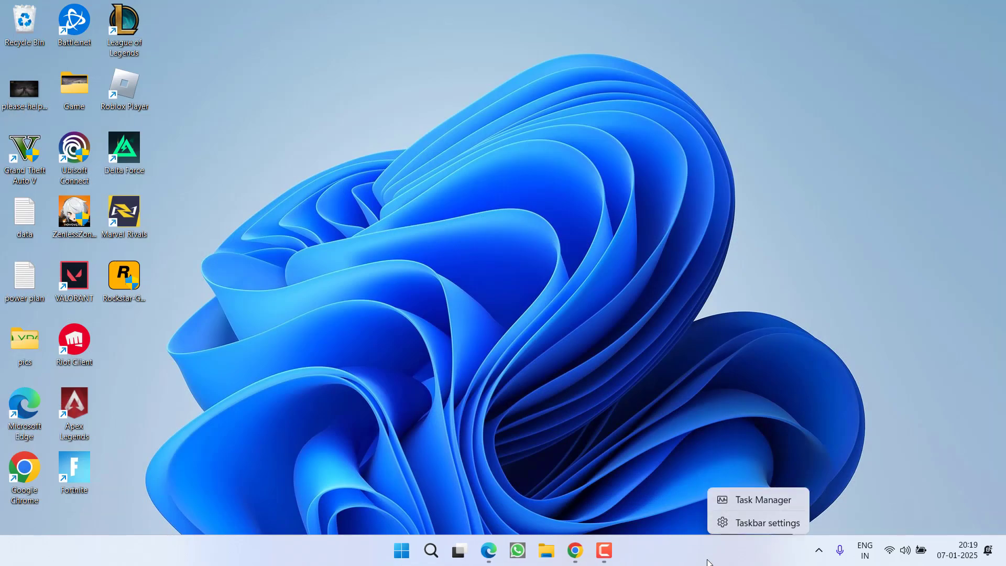
left_click(743, 503)
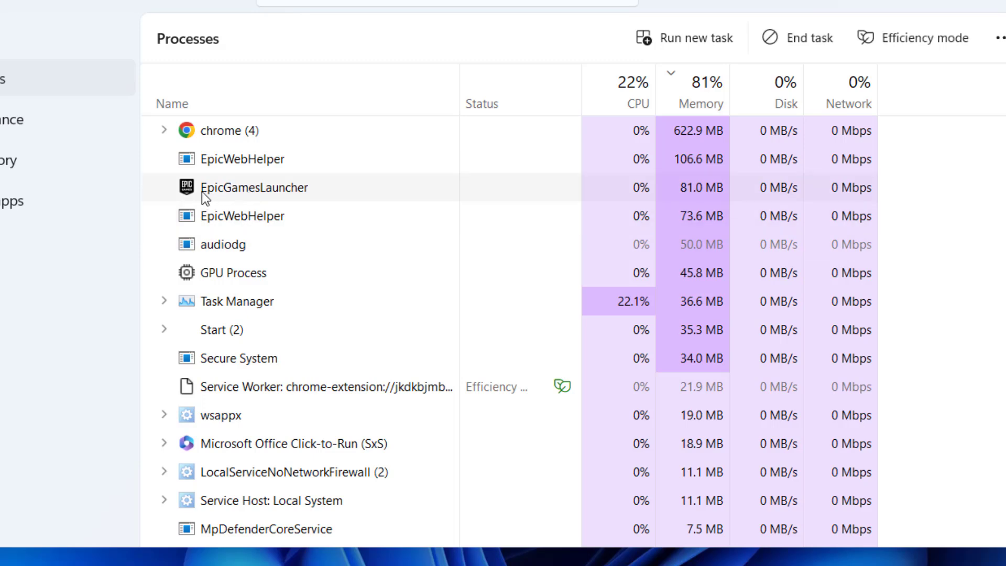
right_click(276, 276)
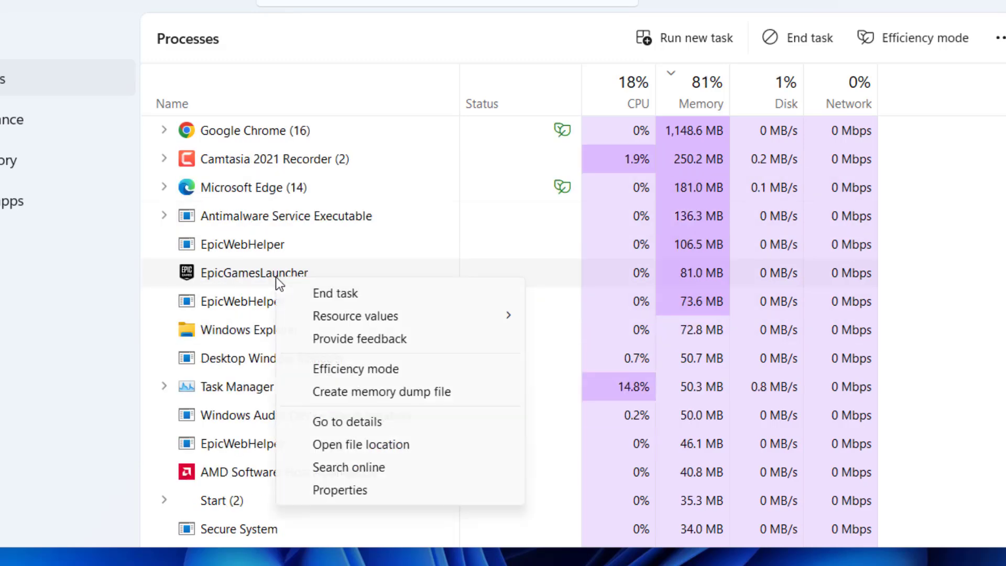
left_click(336, 296)
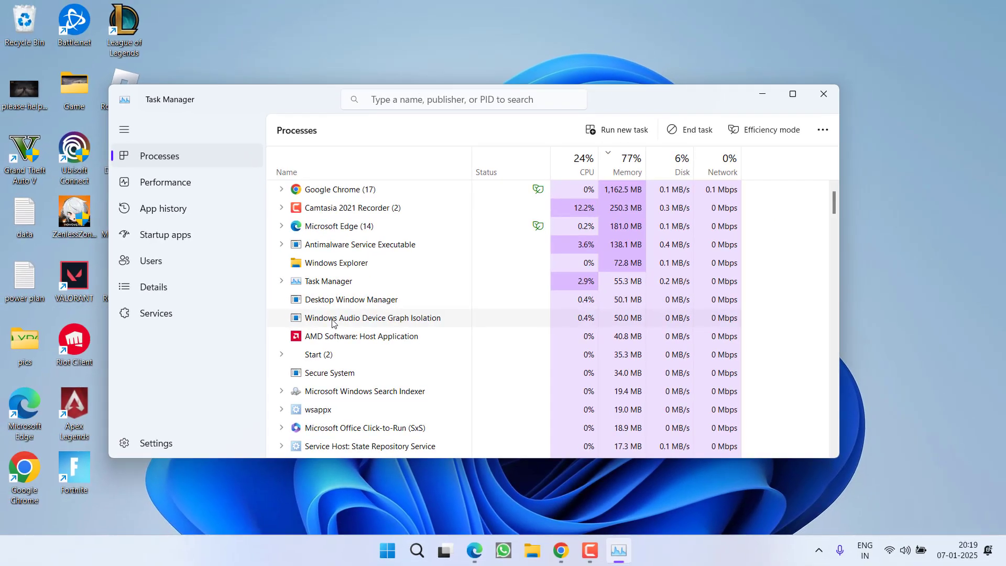
scroll(331, 328, "down", 2)
scroll(330, 329, "up", 2)
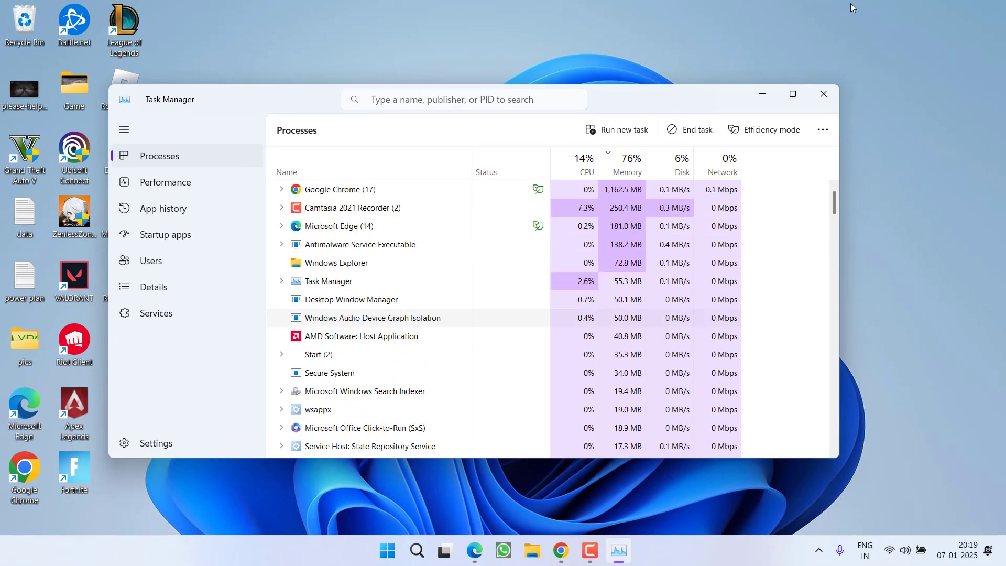
left_click(835, 88)
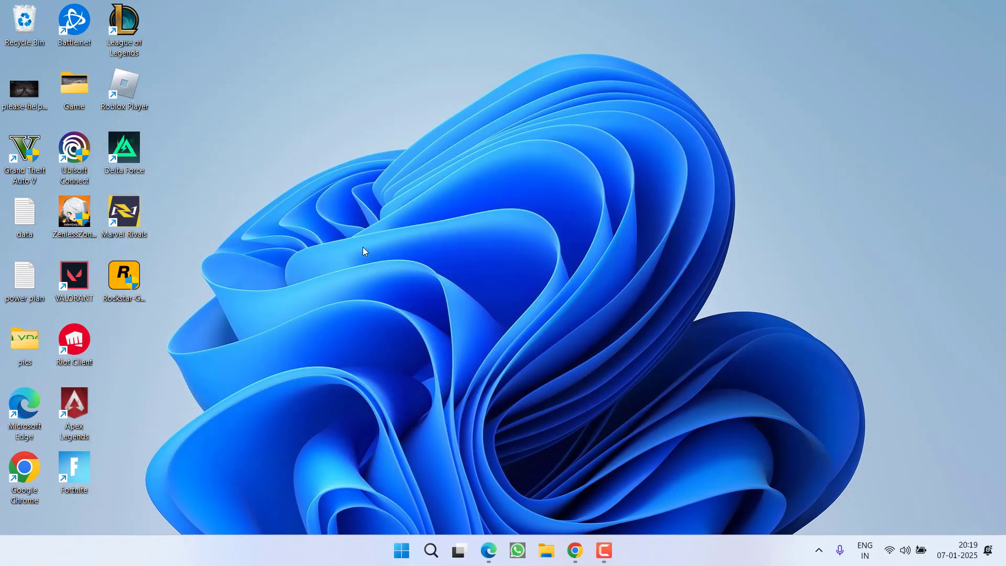
Launch Epic Games Launcher from Start search and approve the UAC prompt.
key("super")
type("epic")
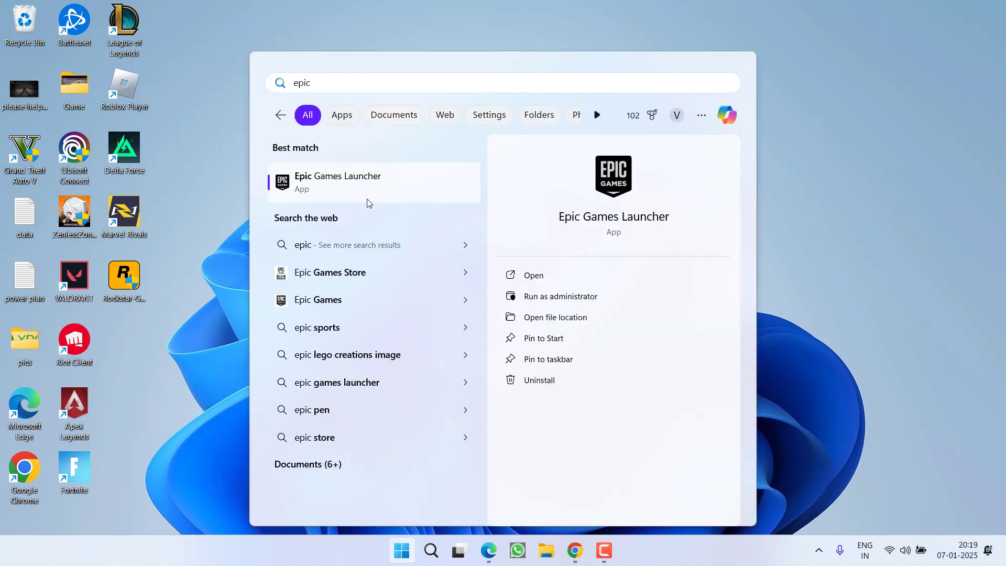
left_click(337, 185)
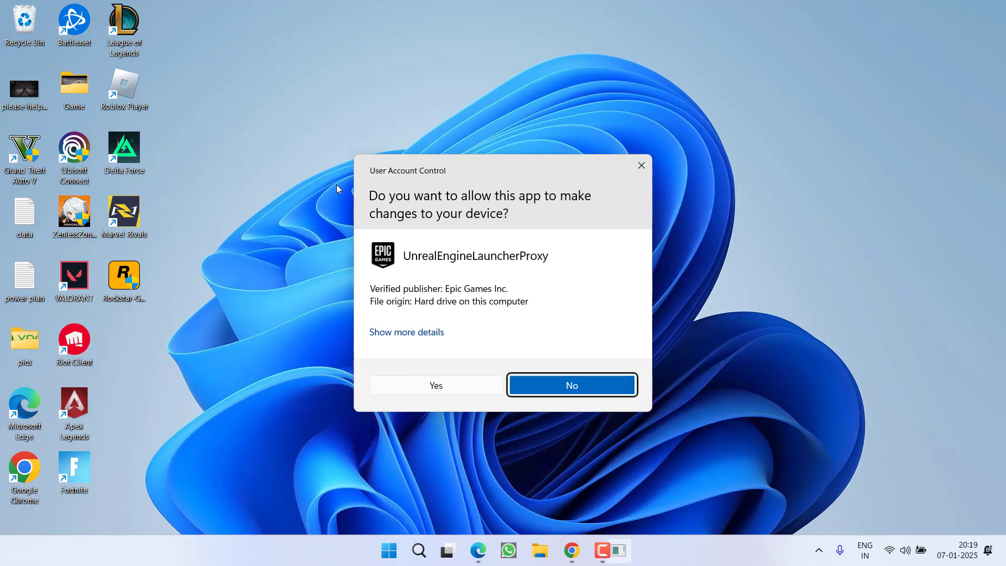
left_click(438, 384)
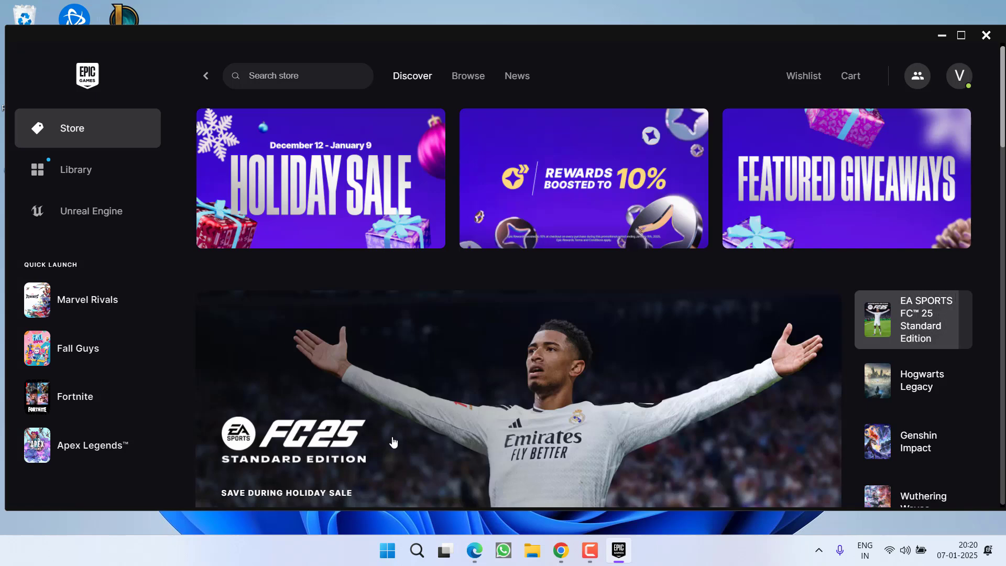
Open Fortnite's Manage panel from the Library.
left_click(95, 167)
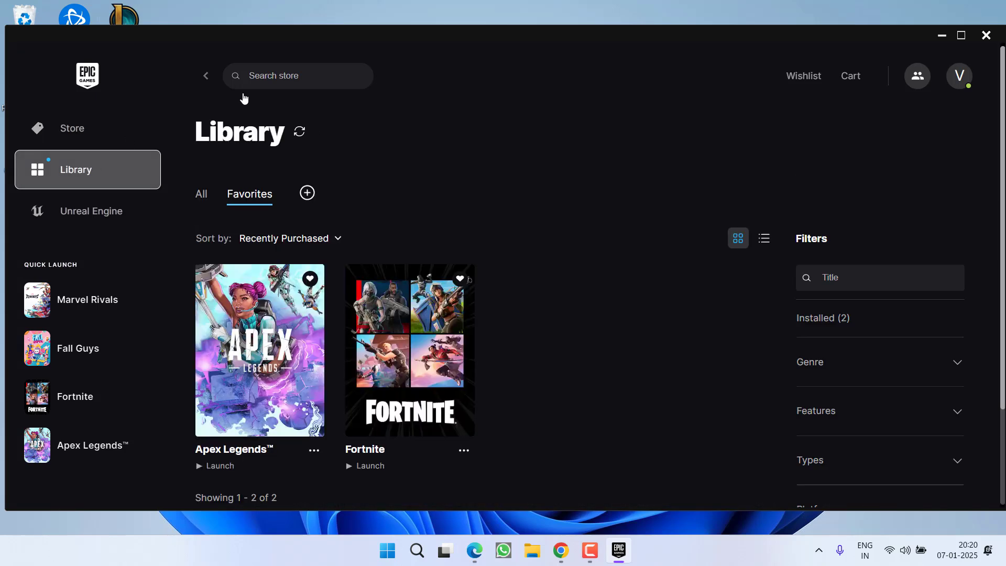
left_click(464, 451)
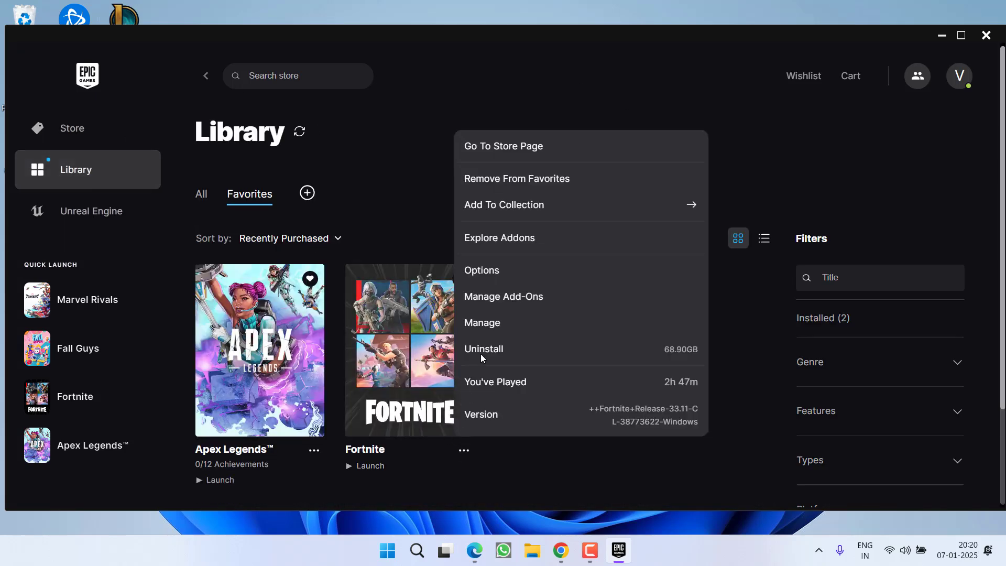
left_click(495, 322)
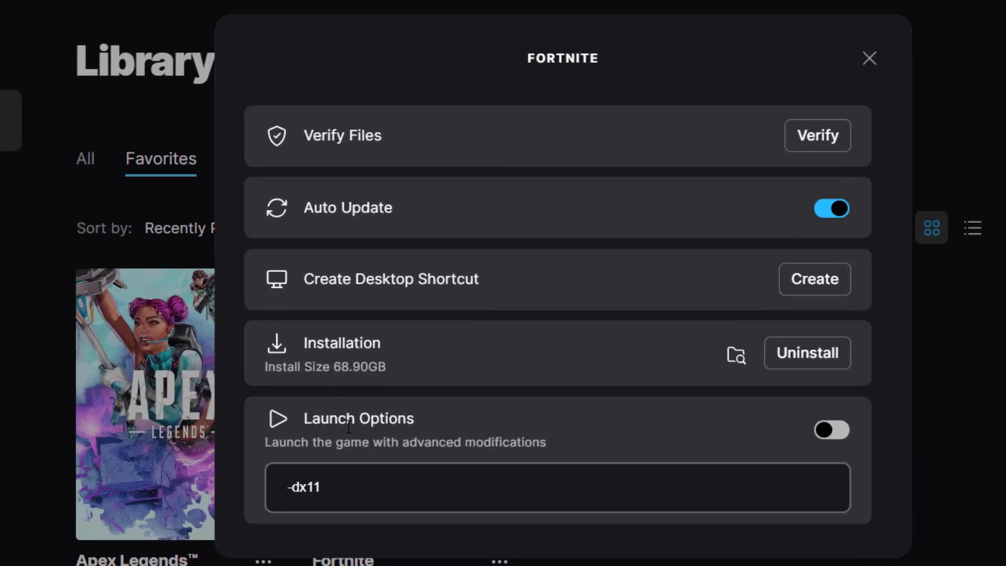
Enable Fortnite's Launch Options with the argument -dx11, then close the Manage dialog.
left_click(839, 432)
left_click(345, 479)
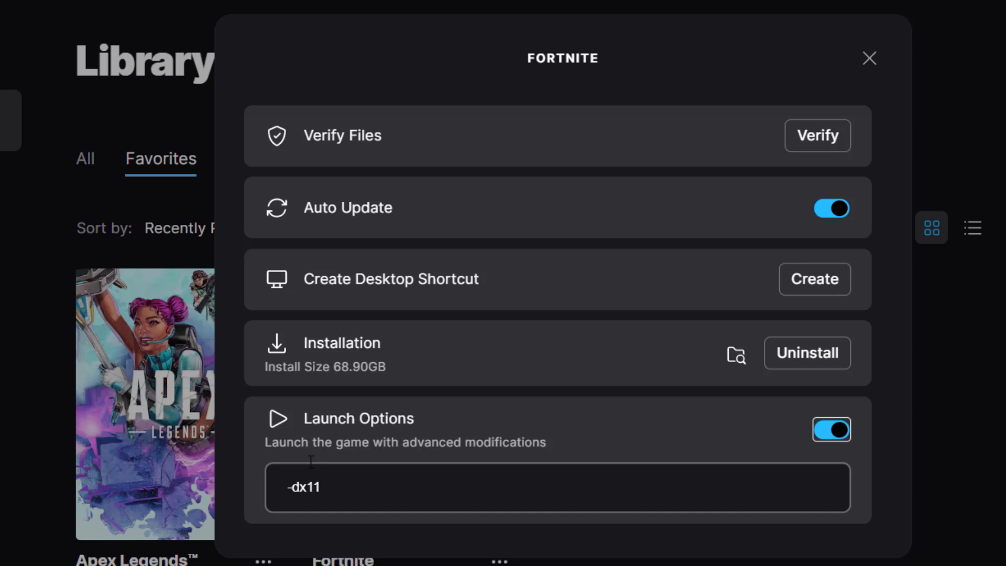
left_click_drag(345, 478, 266, 486)
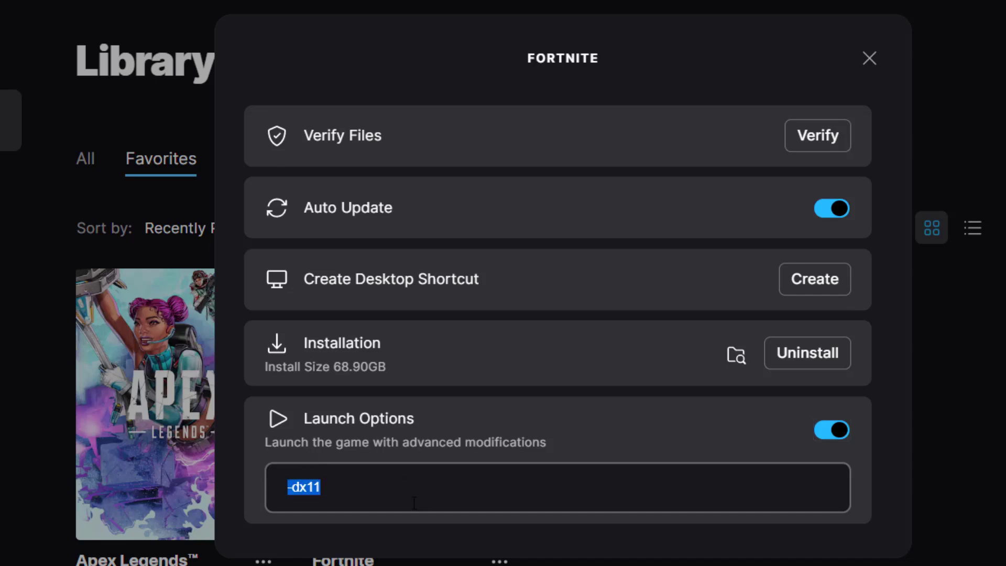
key("BackSpace")
type("-dx")
left_click(868, 60)
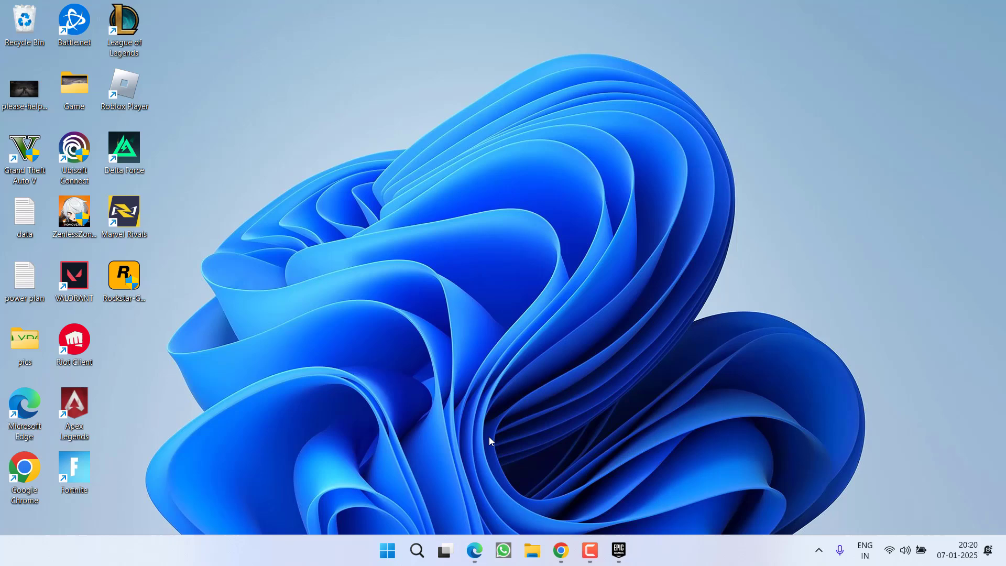
Close the Epic window again and end EpicGamesLauncher from Task Manager.
left_click(618, 550)
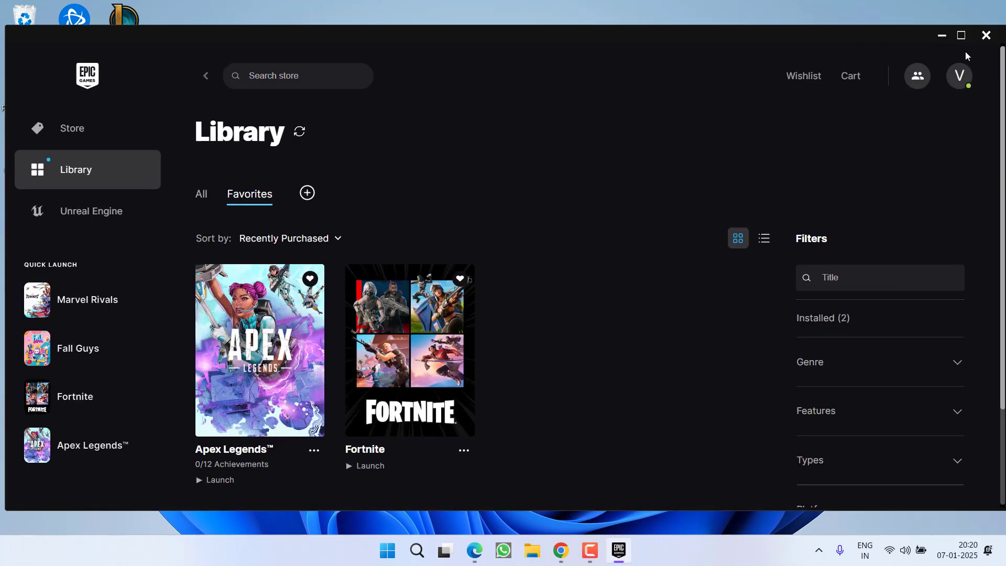
left_click(983, 39)
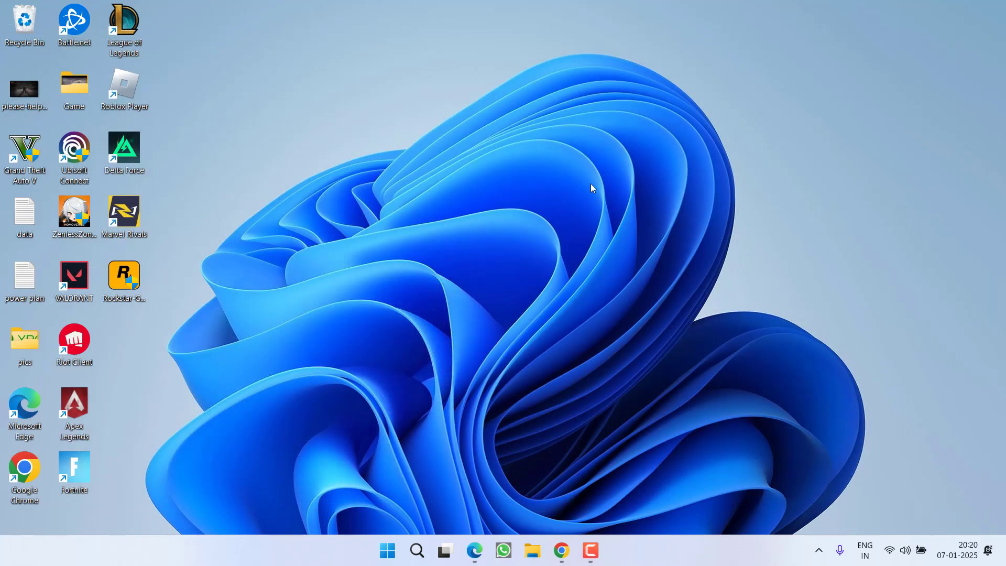
right_click(659, 563)
left_click(709, 497)
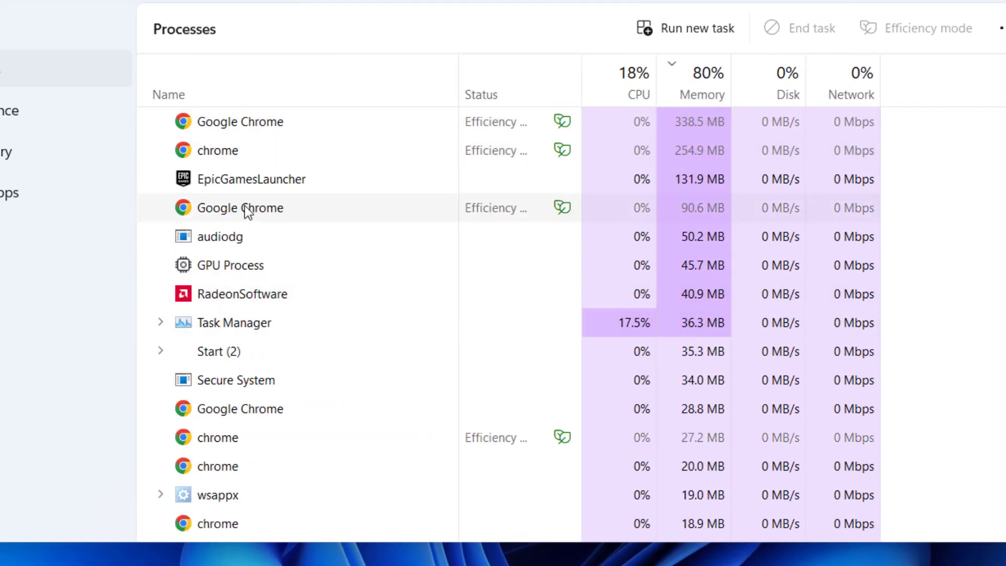
right_click(248, 185)
right_click(215, 233)
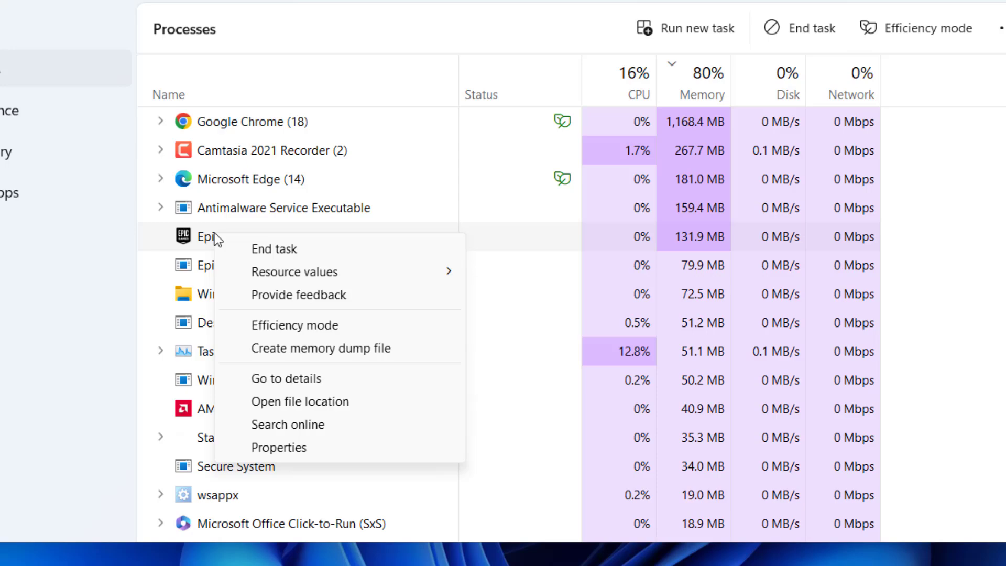
left_click(275, 250)
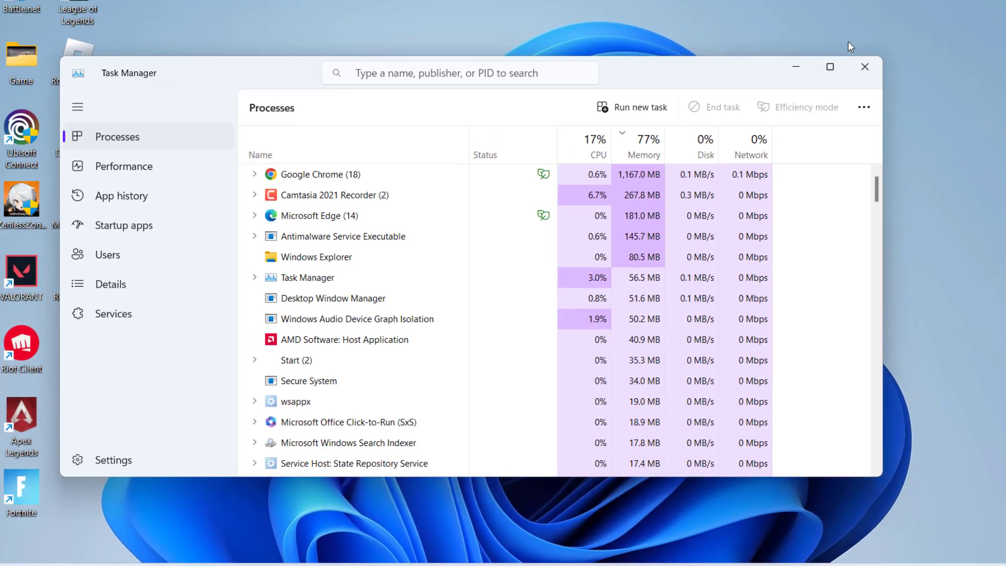
left_click(828, 86)
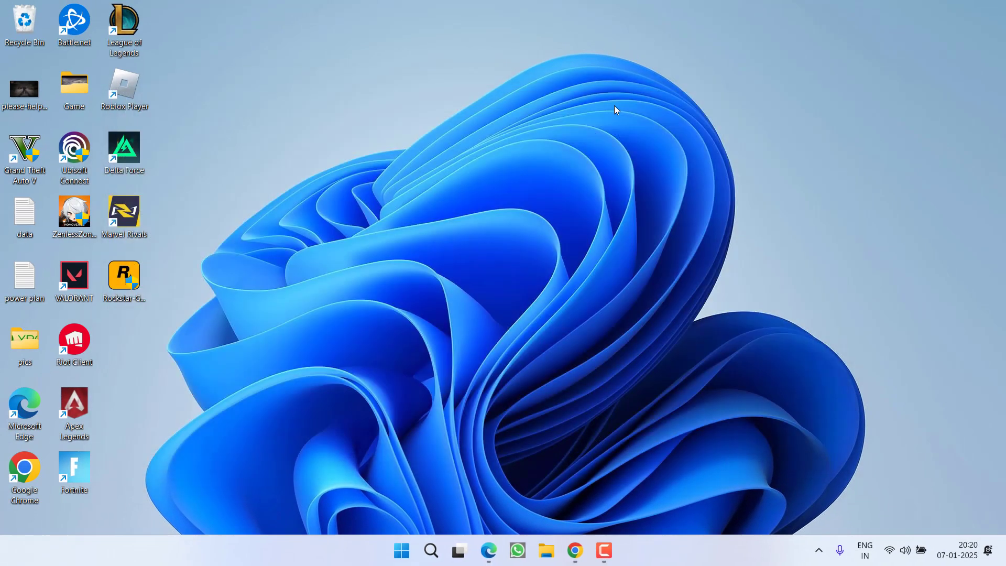
Start Epic Games Launcher from Start search using Run as administrator and approve UAC.
key("super")
type("epic")
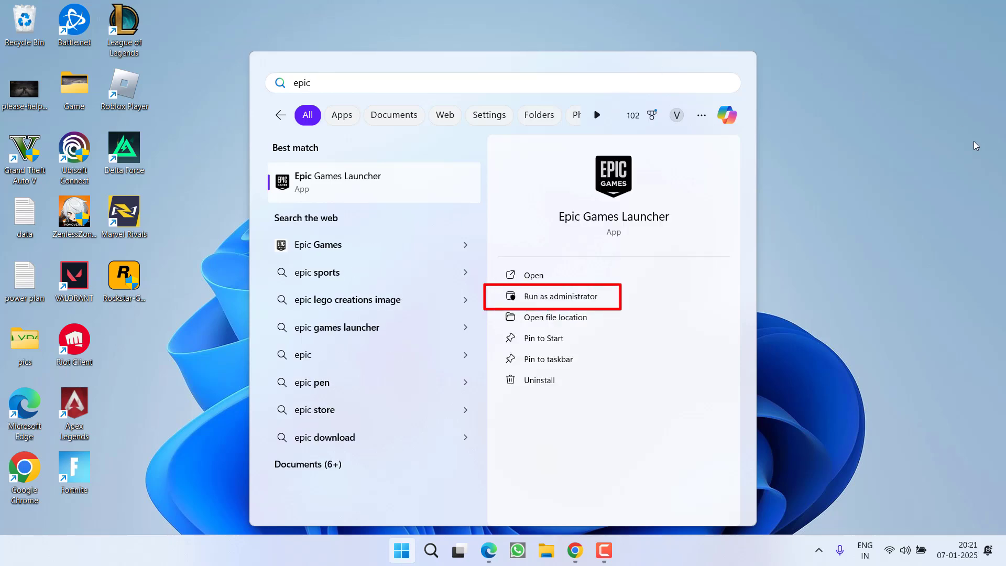
left_click(545, 300)
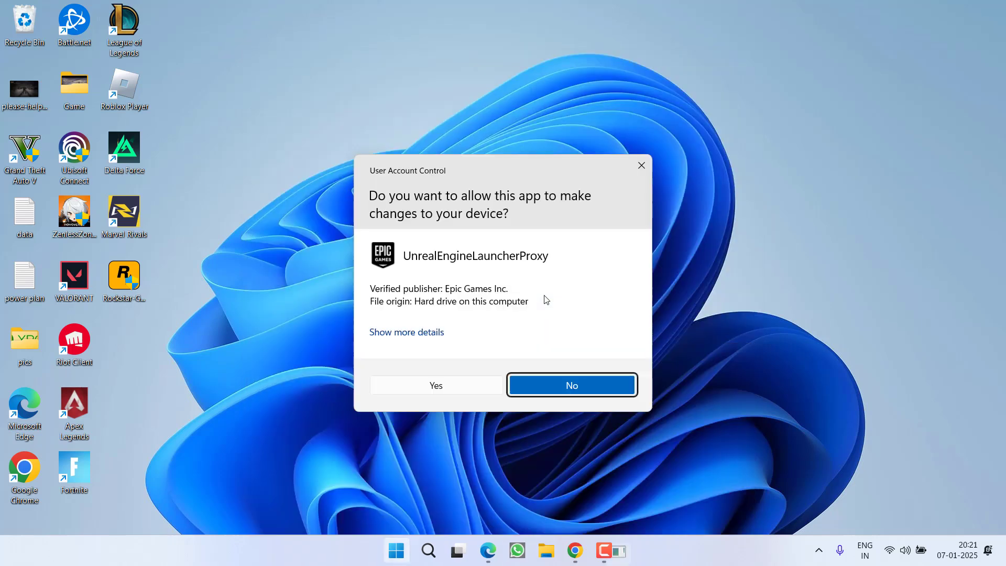
left_click(434, 386)
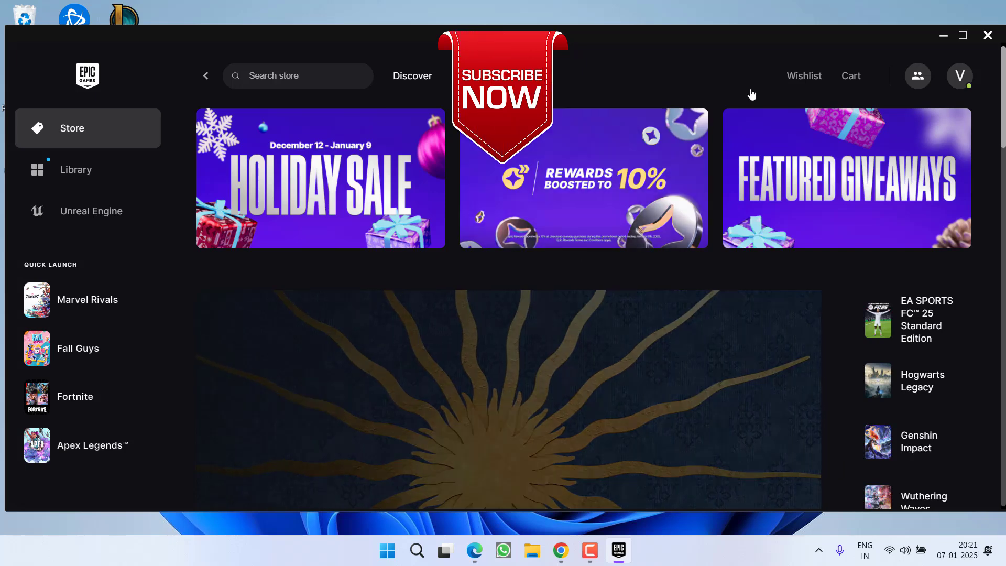
left_click(943, 35)
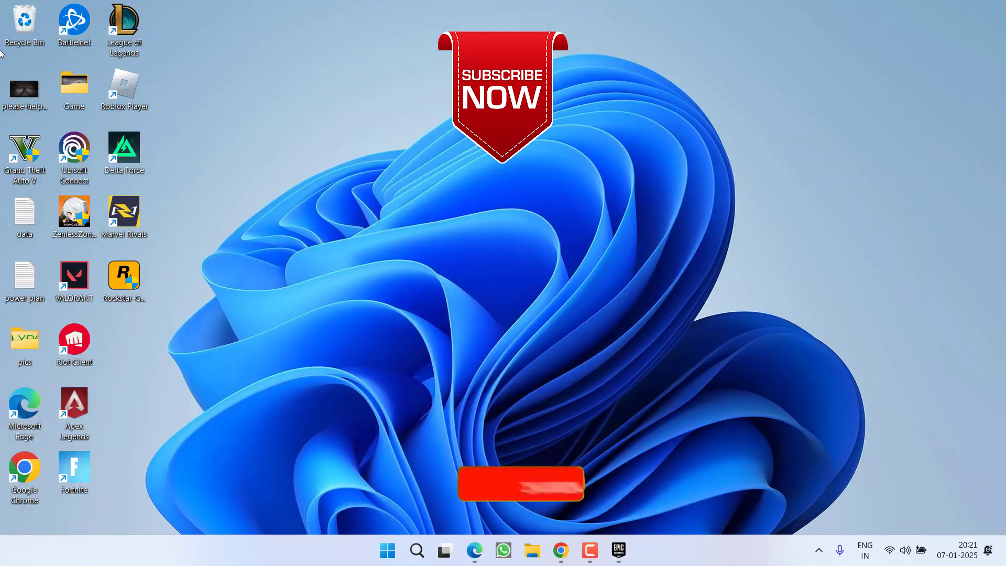